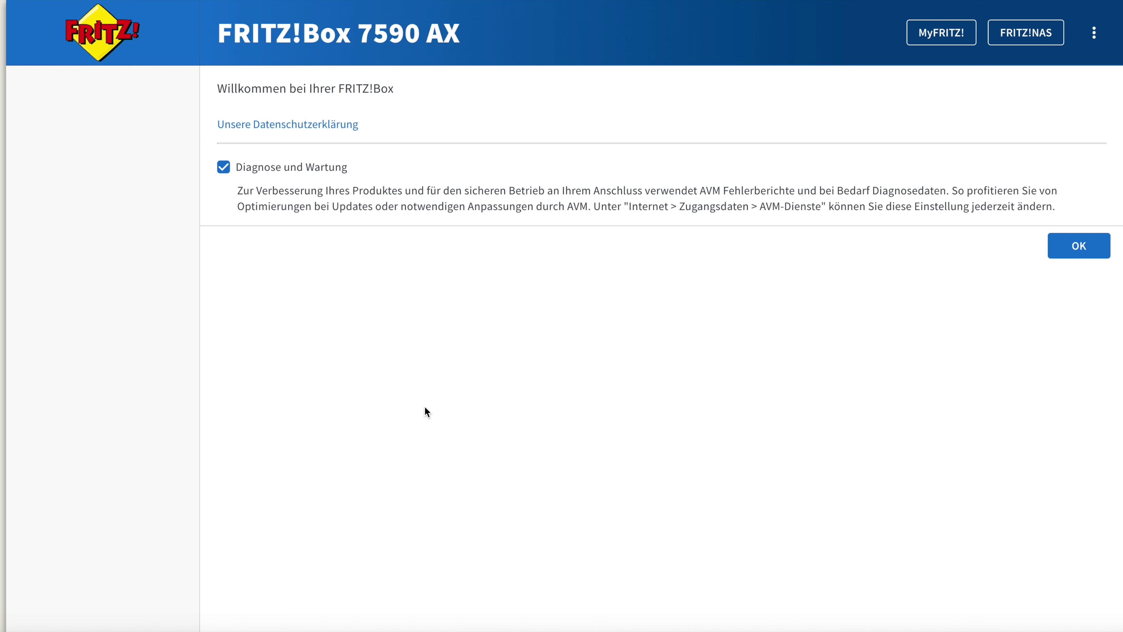
Keep Diagnose und Wartung enabled and launch the setup assistant.
{"action": "left_click", "coordinate": [1084, 246]}
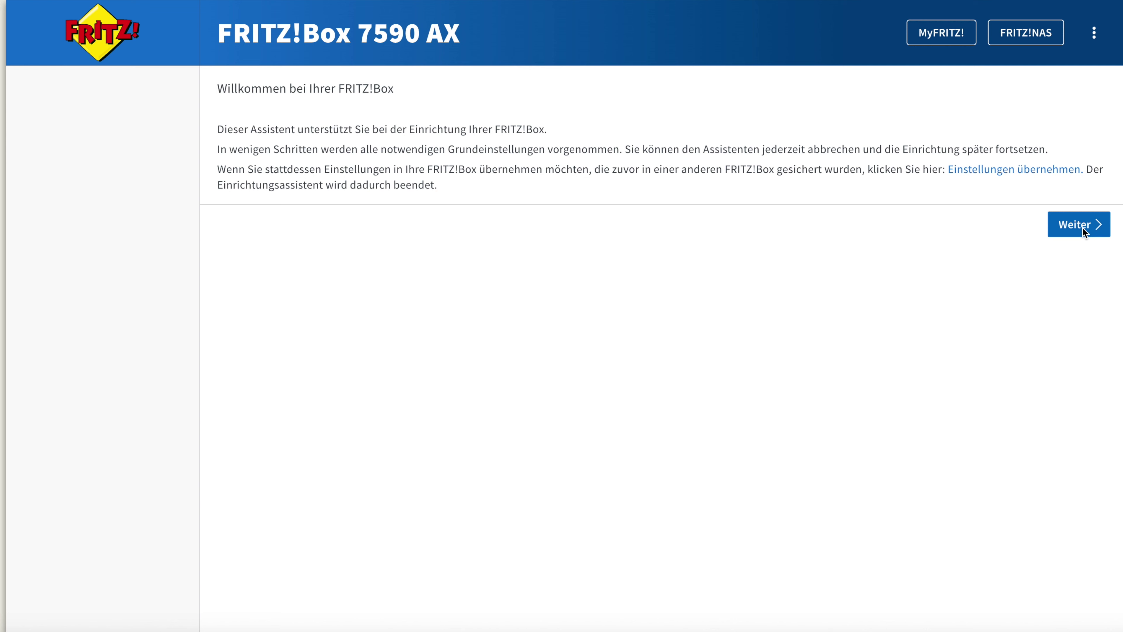
{"action": "left_click", "coordinate": [1079, 234]}
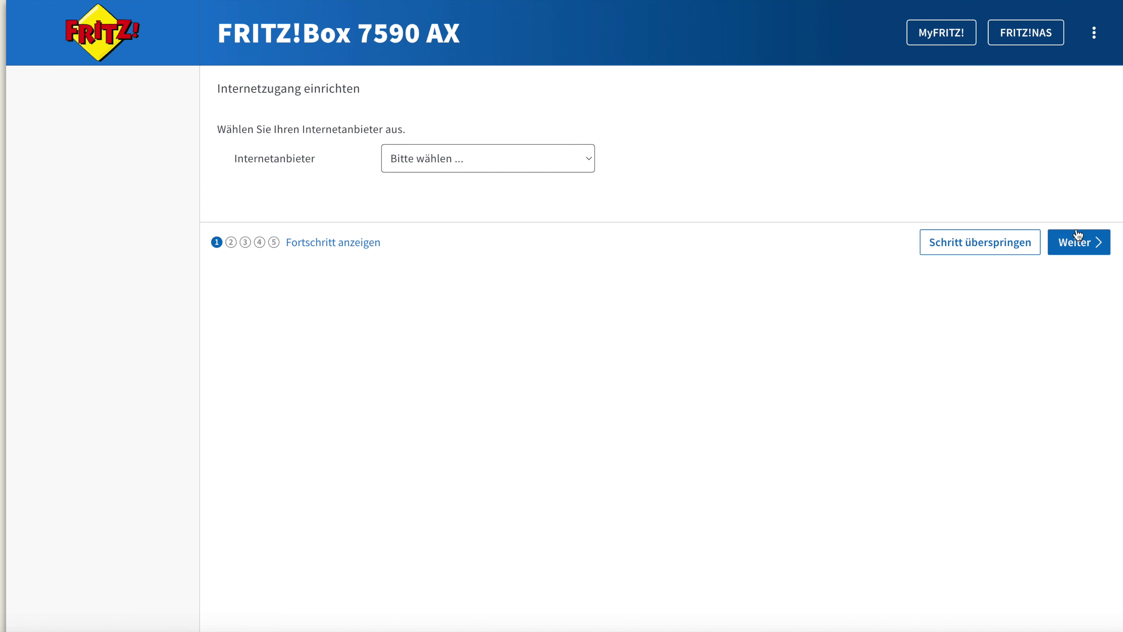
Select Deutsche Glasfaser under 'weitere Internetanbieter' as the internet provider and continue.
{"action": "left_click", "coordinate": [454, 162]}
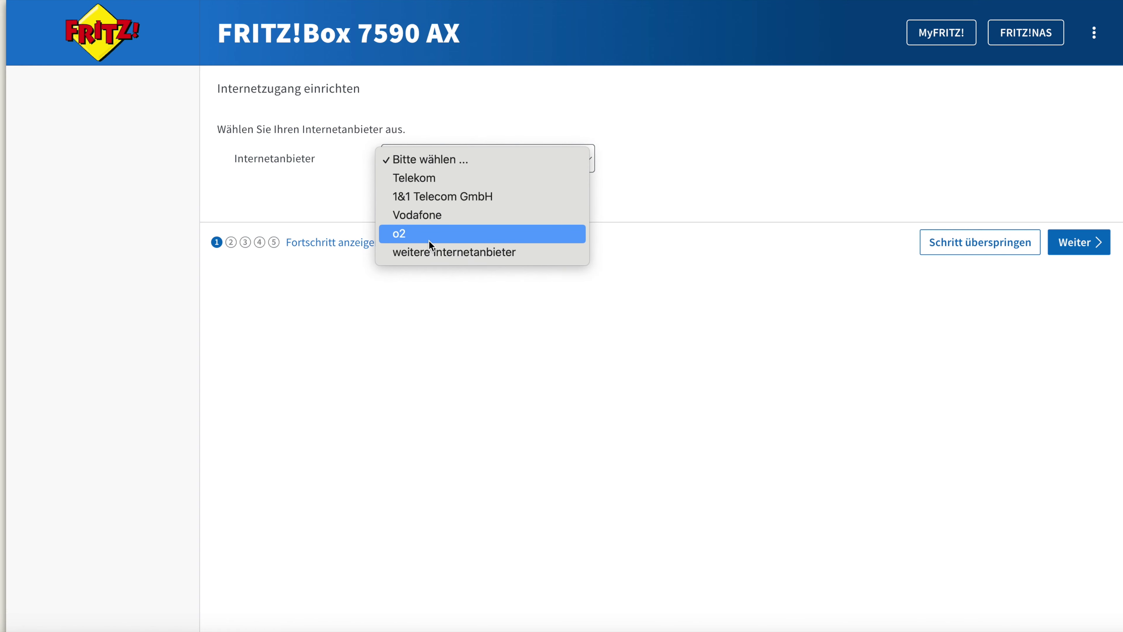
{"action": "left_click", "coordinate": [430, 251]}
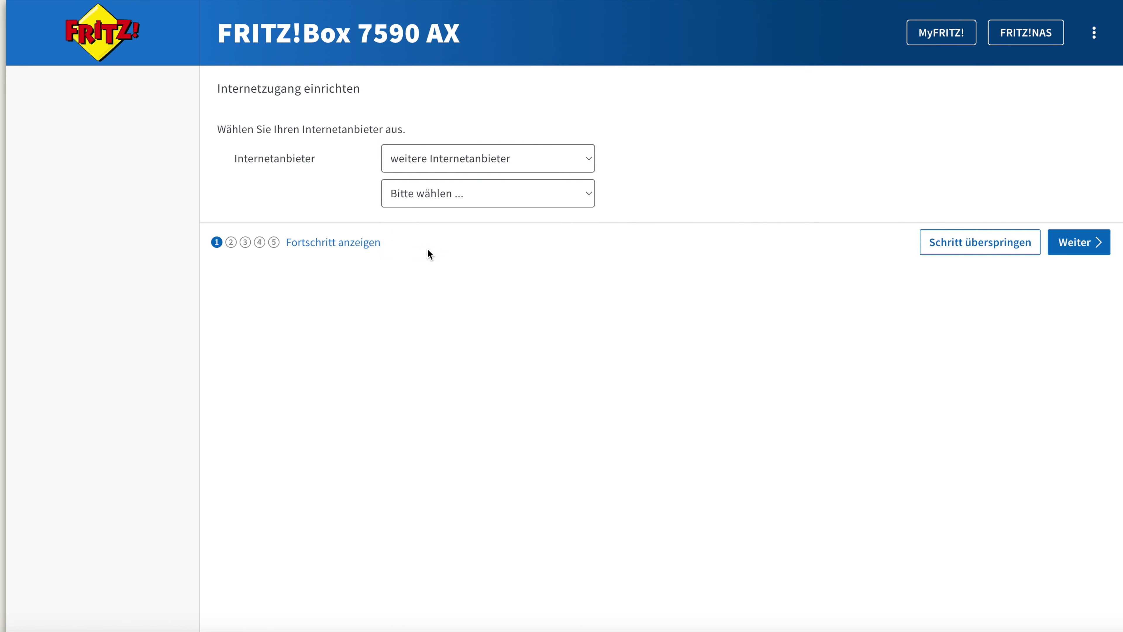
{"action": "left_click", "coordinate": [432, 198]}
{"action": "left_click", "coordinate": [445, 233]}
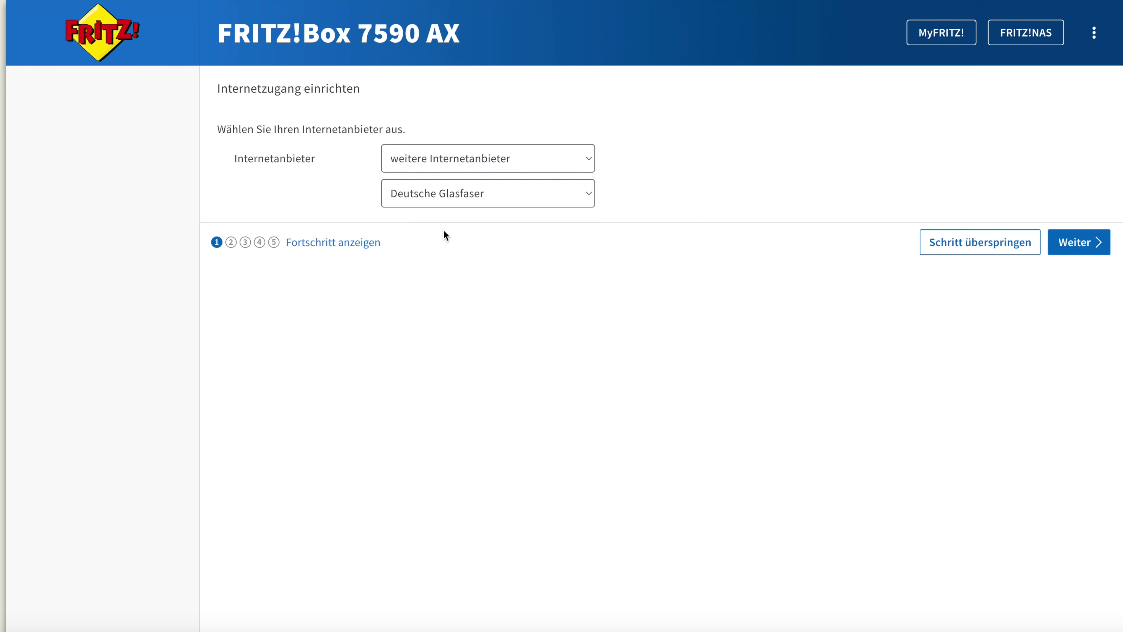
{"action": "left_click", "coordinate": [1084, 252]}
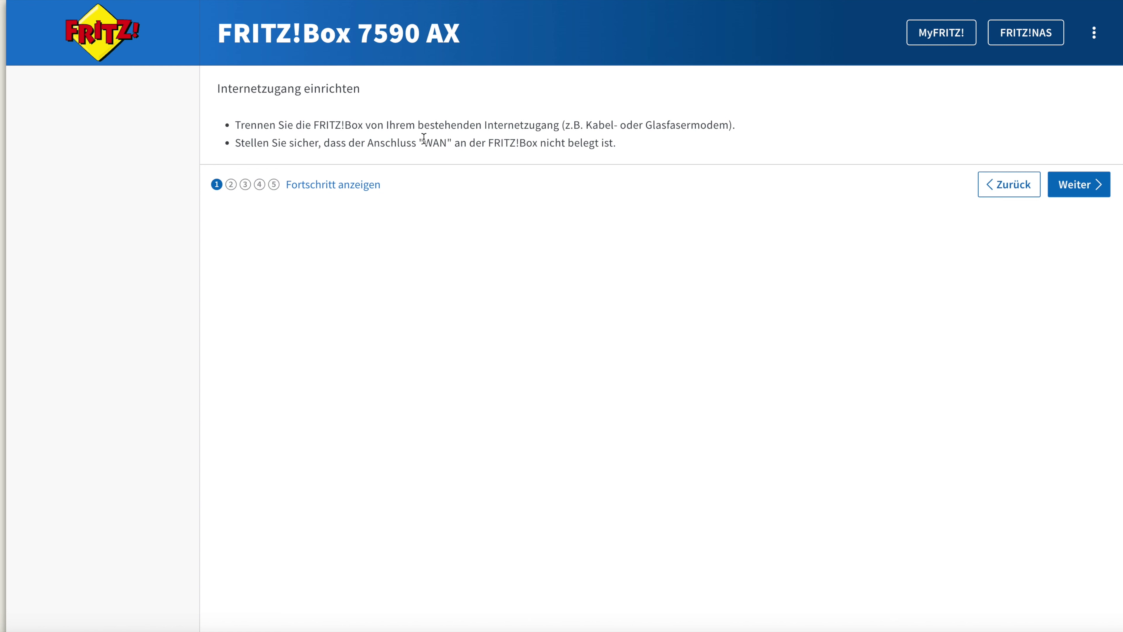
Read the modem-disconnect and WAN port instructions and advance to the internet settings summary.
{"action": "left_click_drag", "start_coordinate": [423, 143], "coordinate": [450, 142]}
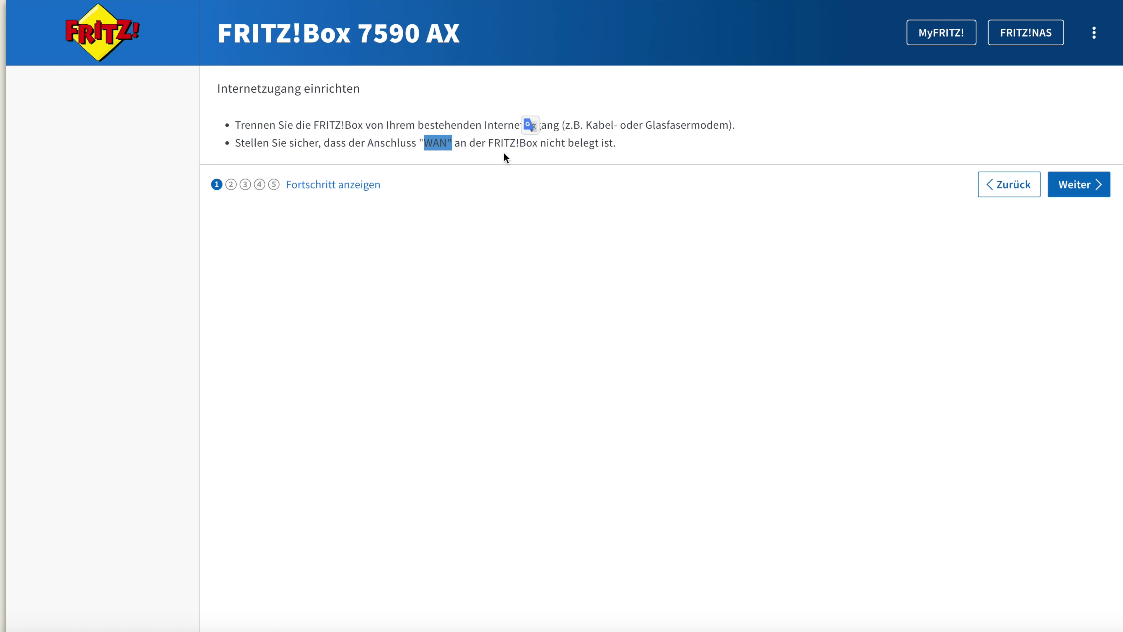
{"action": "left_click", "coordinate": [523, 153]}
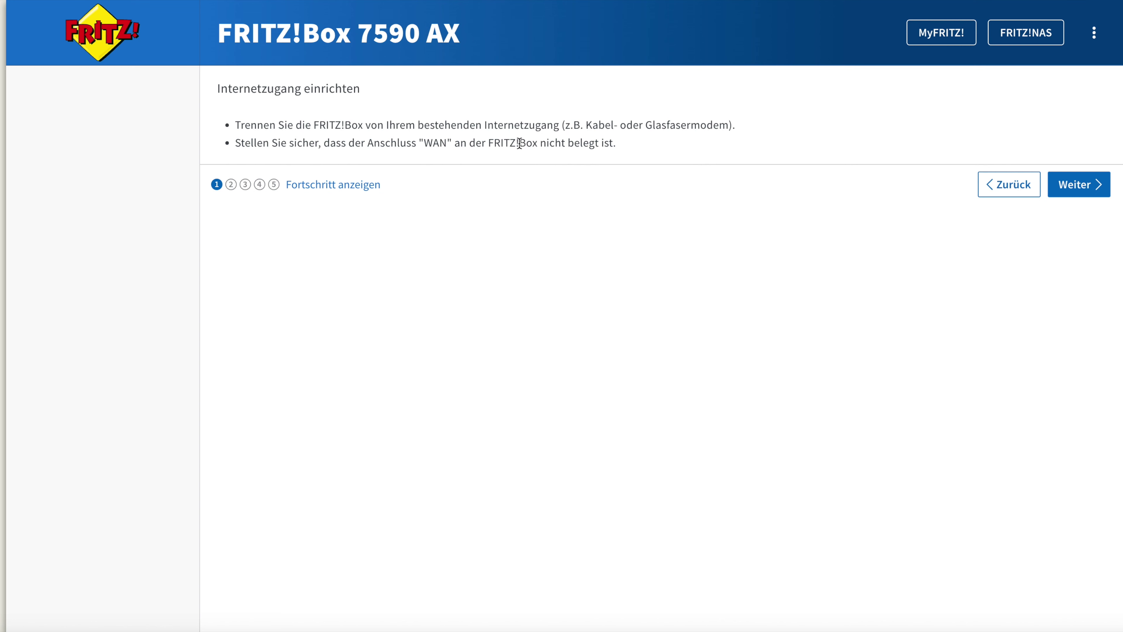
{"action": "left_click_drag", "start_coordinate": [520, 142], "coordinate": [628, 147]}
{"action": "left_click", "coordinate": [680, 144]}
{"action": "left_click", "coordinate": [1073, 189]}
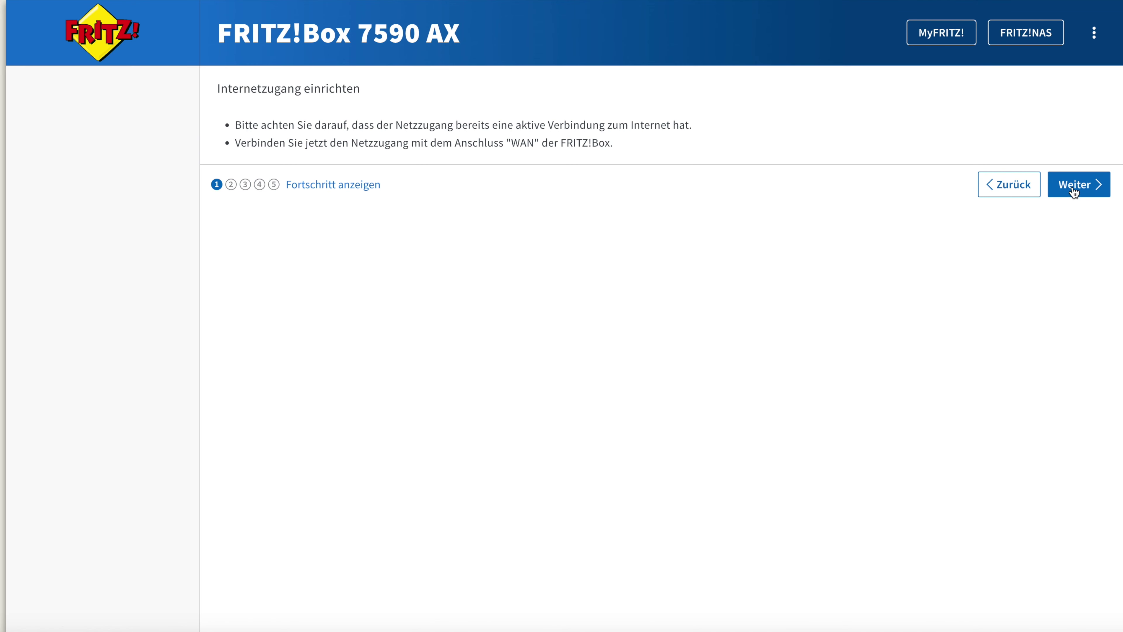
{"action": "left_click", "coordinate": [1075, 189]}
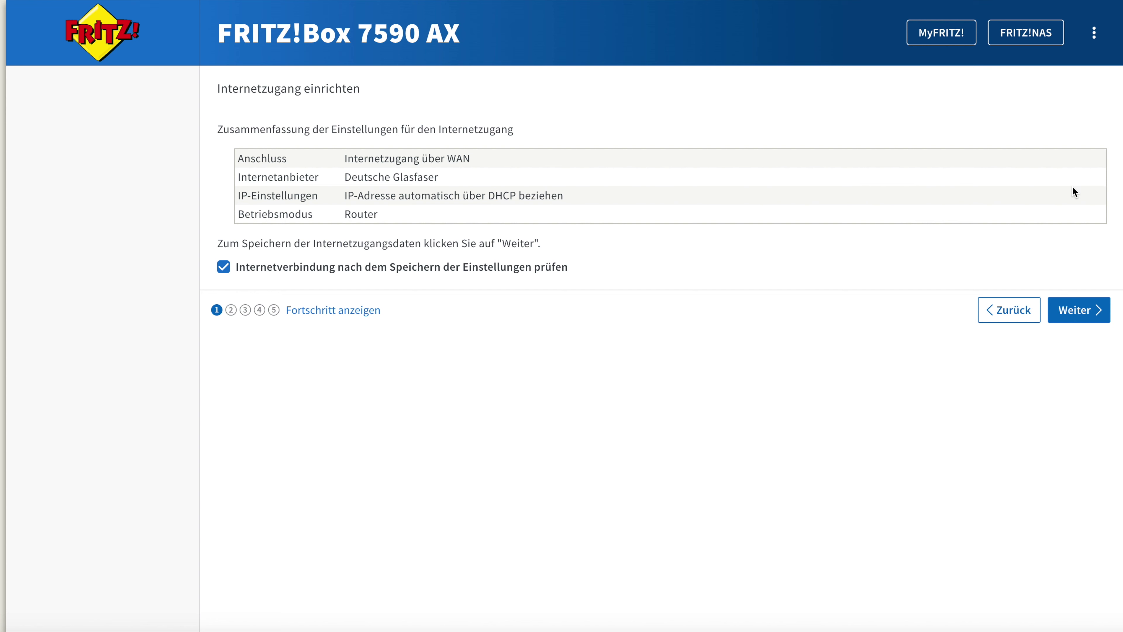
Check the summary (WAN, Deutsche Glasfaser, DHCP, Router mode), then save and test the connection.
{"action": "left_click_drag", "start_coordinate": [326, 129], "coordinate": [487, 144]}
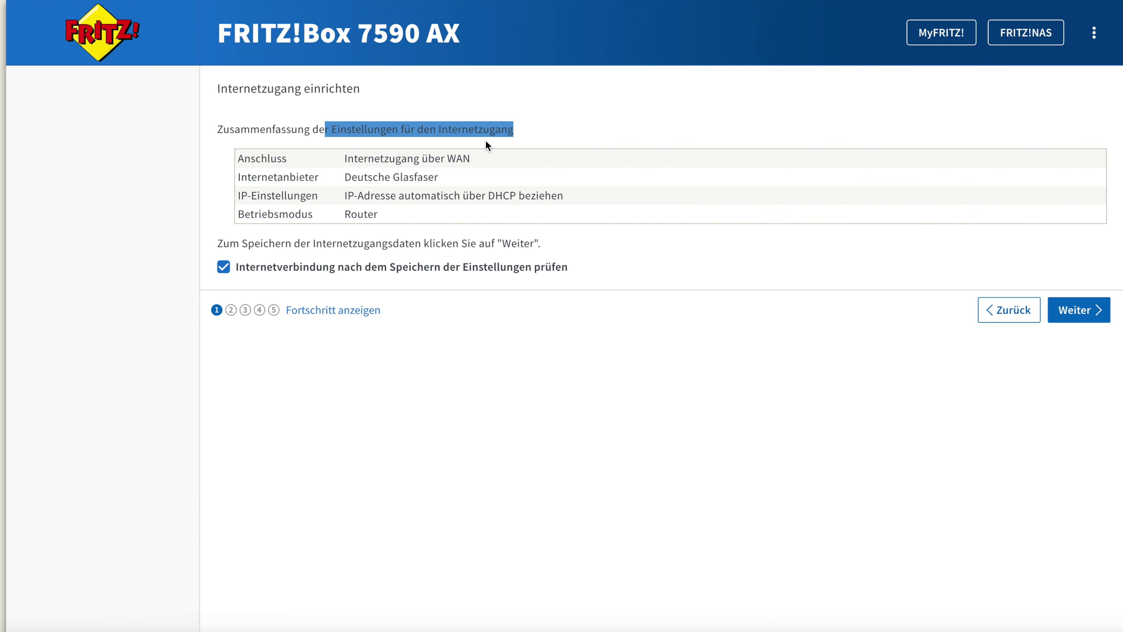
{"action": "left_click", "coordinate": [447, 156]}
{"action": "double_click", "coordinate": [422, 177]}
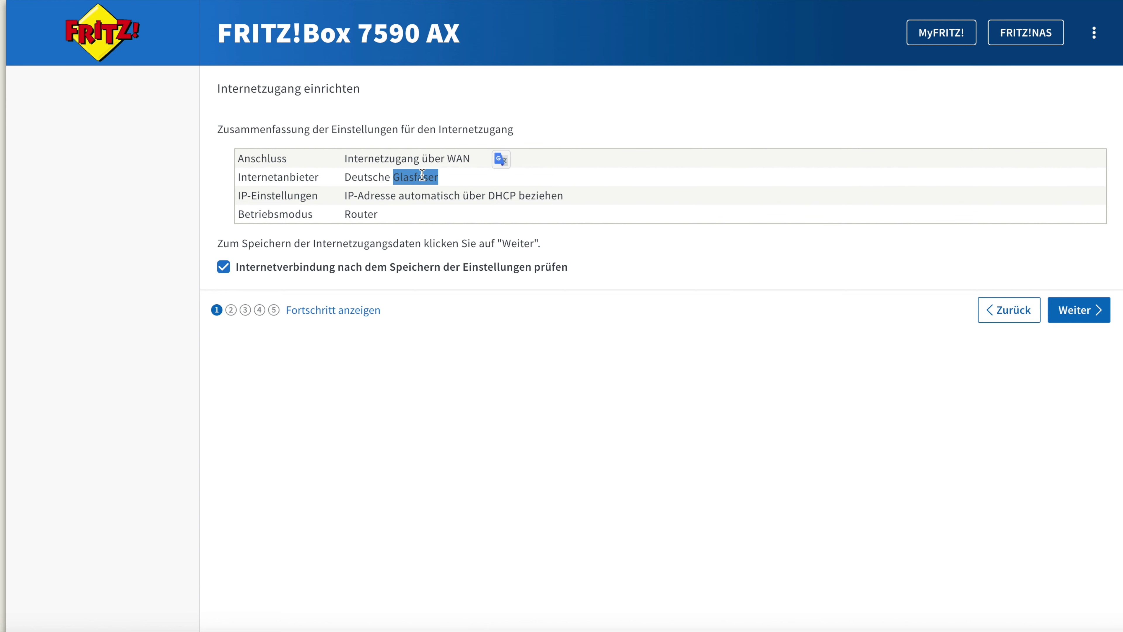
{"action": "left_click_drag", "start_coordinate": [437, 196], "coordinate": [474, 196]}
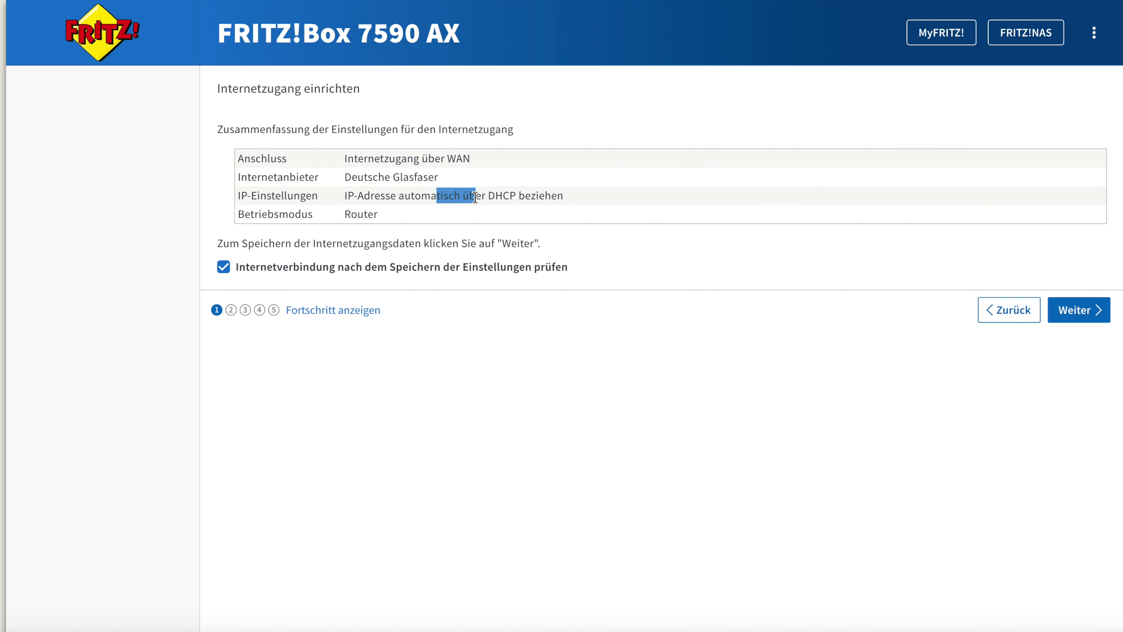
{"action": "double_click", "coordinate": [359, 214]}
{"action": "left_click", "coordinate": [361, 241]}
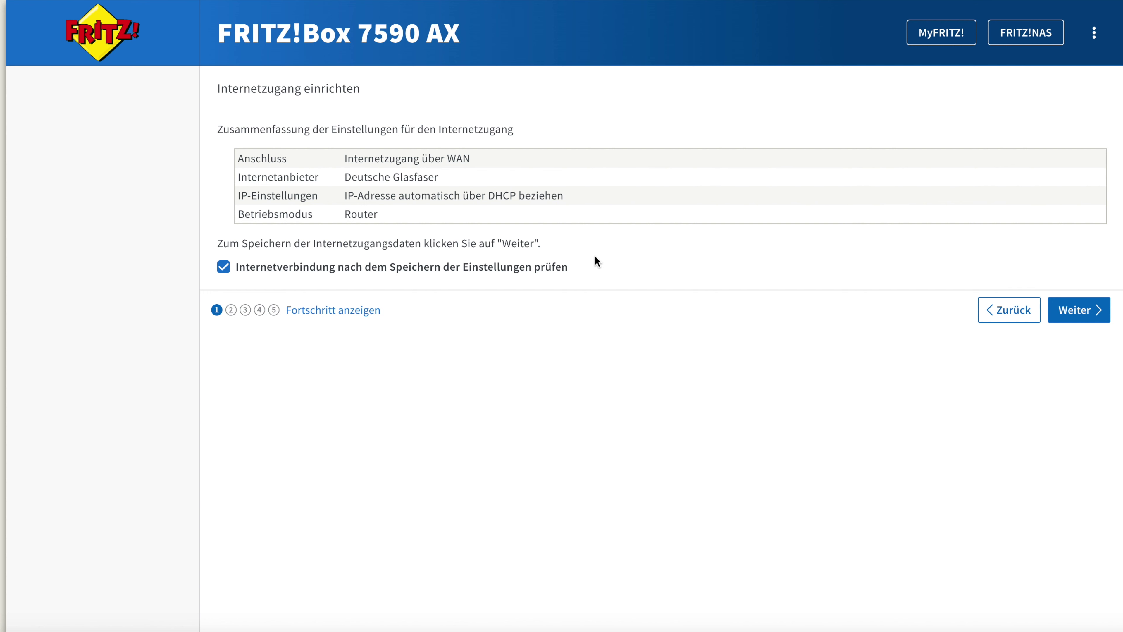
{"action": "left_click", "coordinate": [1088, 312]}
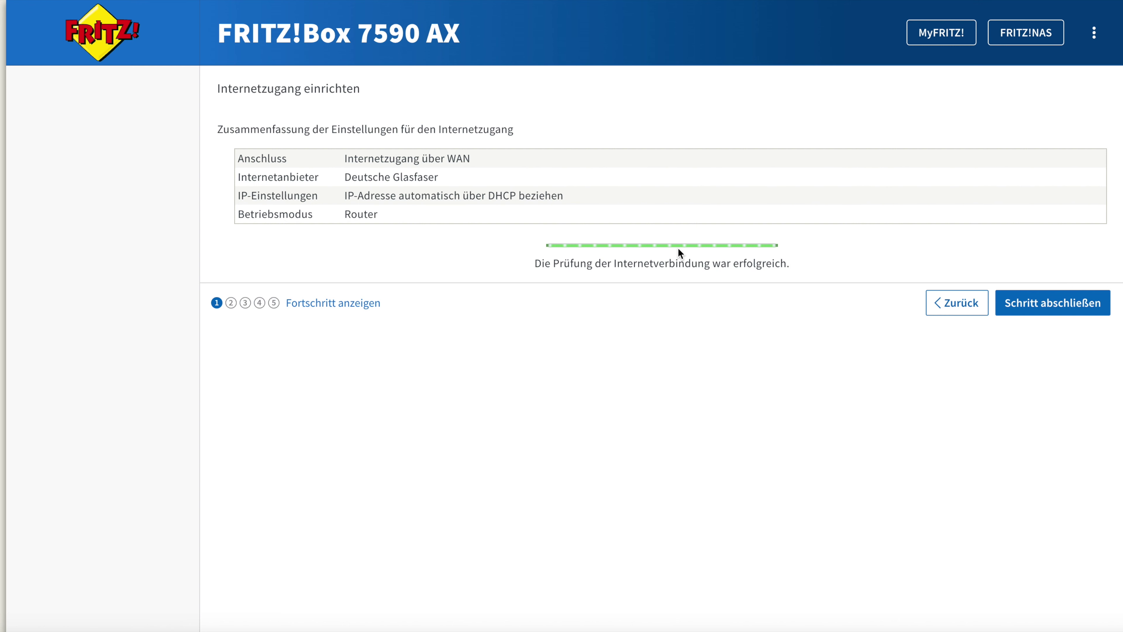
Confirm the internet connection check reports success.
{"action": "left_click_drag", "start_coordinate": [534, 262], "coordinate": [797, 271]}
{"action": "left_click", "coordinate": [852, 255]}
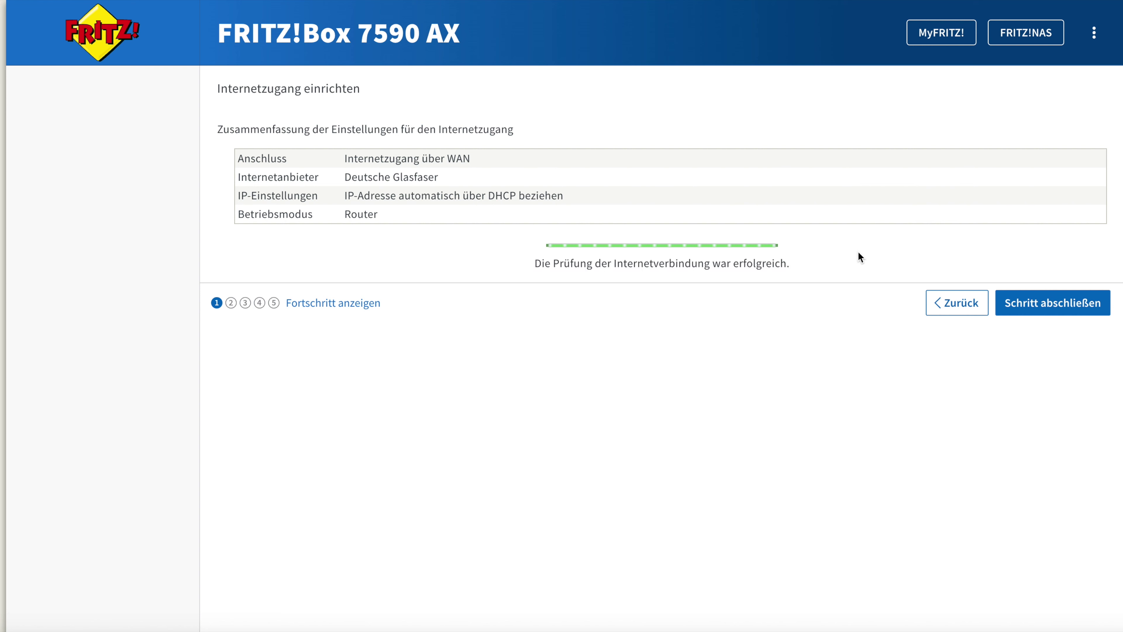
Finish the internet access step and skip setting up phone numbers.
{"action": "left_click", "coordinate": [1043, 307]}
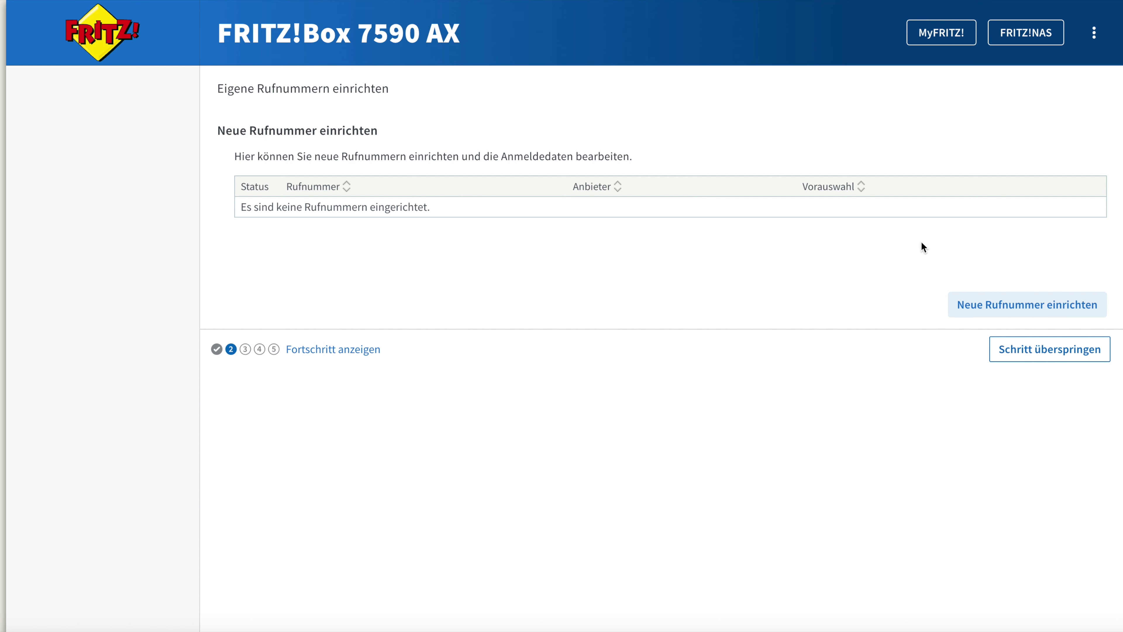
{"action": "left_click", "coordinate": [1061, 349]}
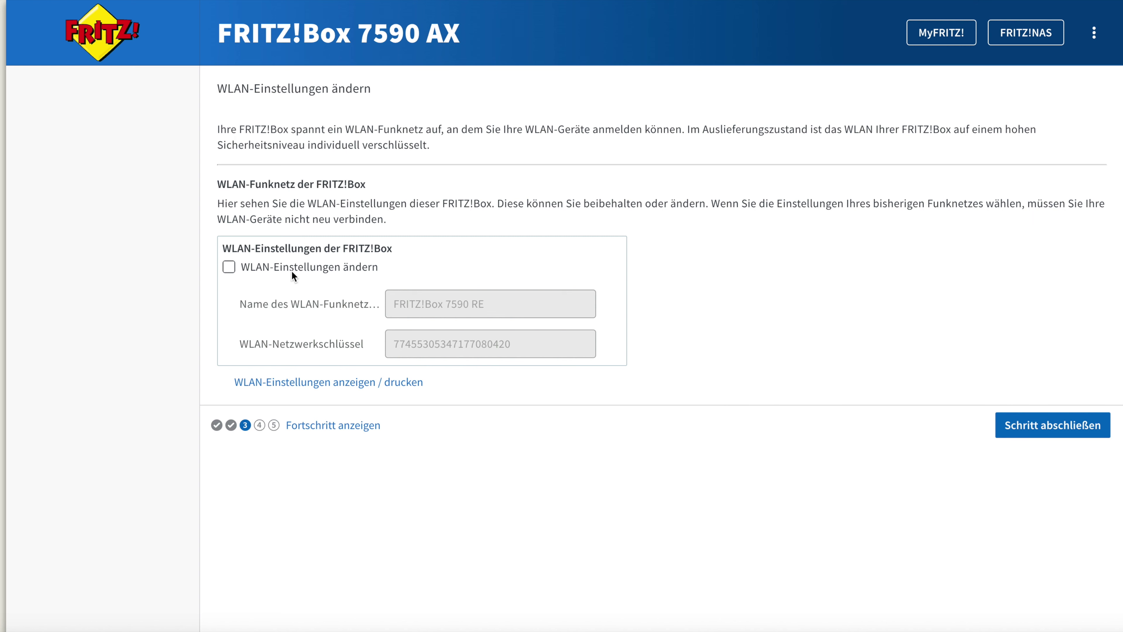
{"action": "left_click", "coordinate": [284, 268]}
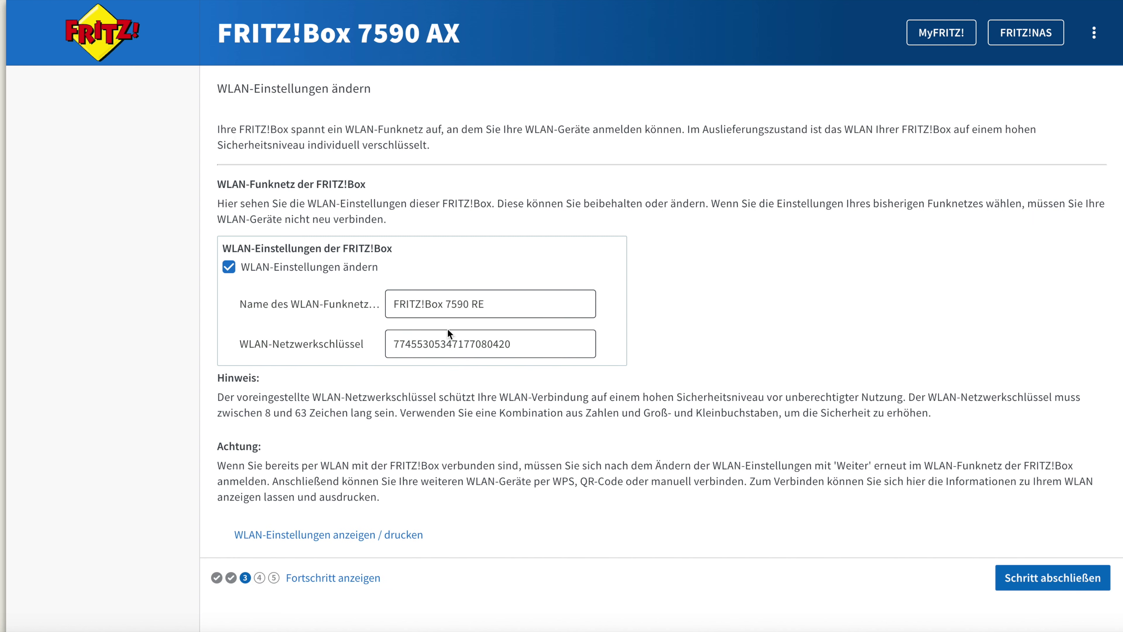
{"action": "left_click", "coordinate": [266, 267]}
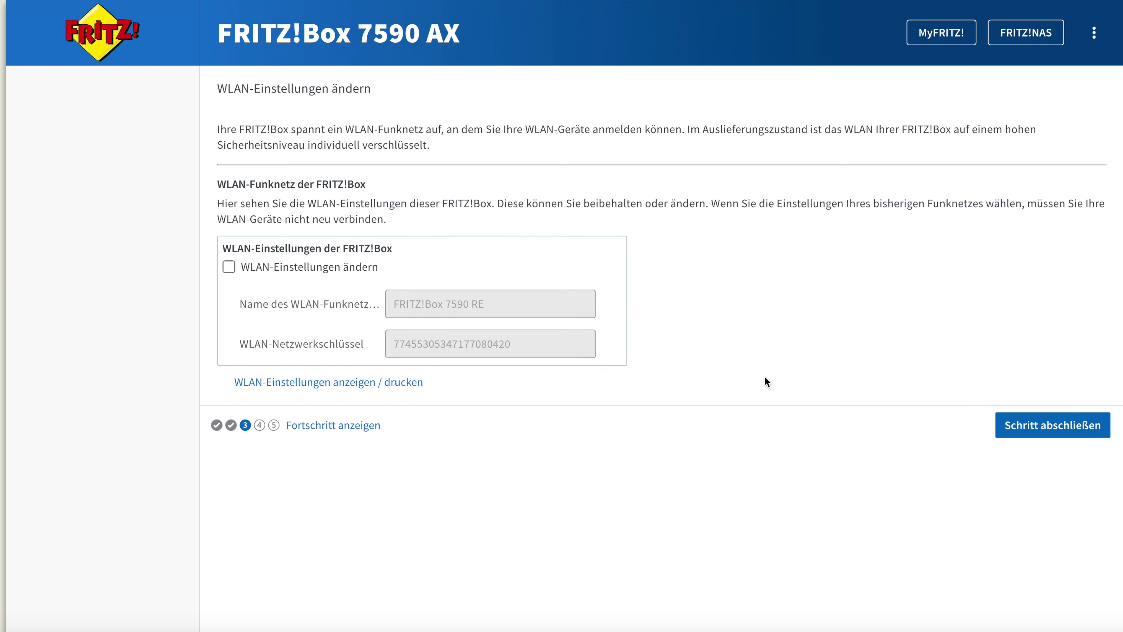
{"action": "left_click", "coordinate": [1041, 433]}
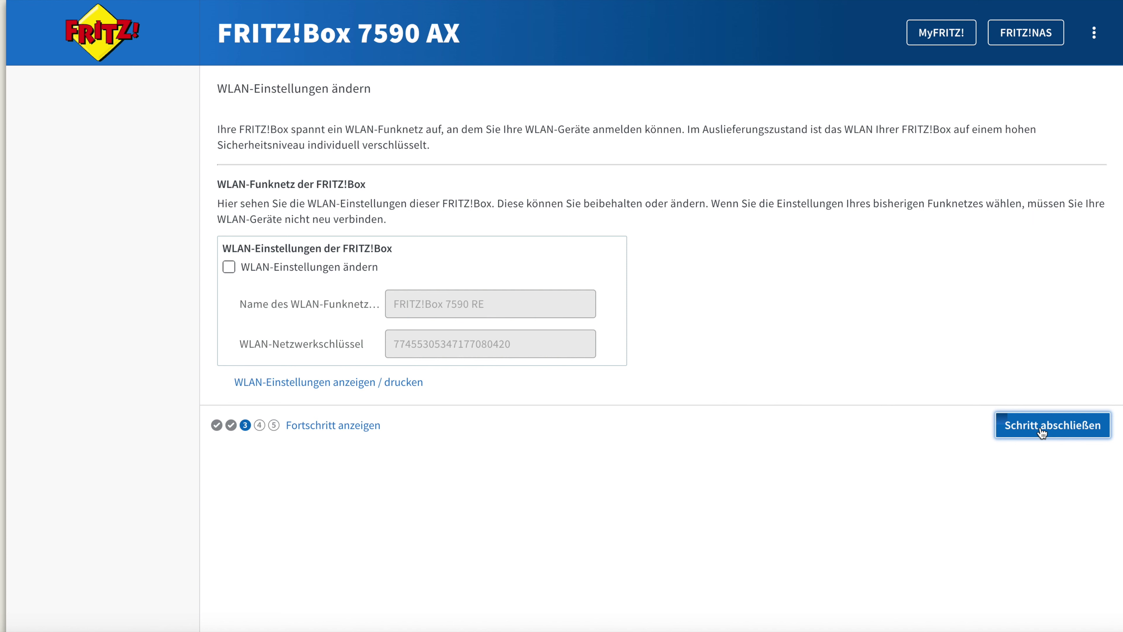
Finish the Wi-Fi step, then register the user's e-mail address for FRITZ!Box information.
{"action": "left_click", "coordinate": [1042, 433]}
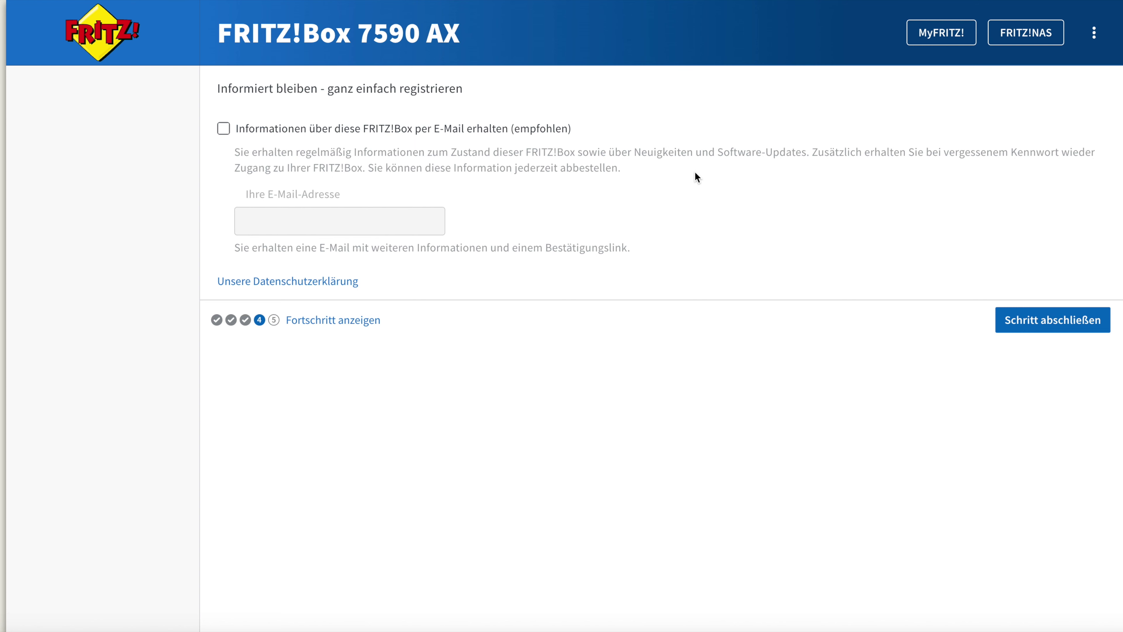
{"action": "left_click", "coordinate": [527, 129]}
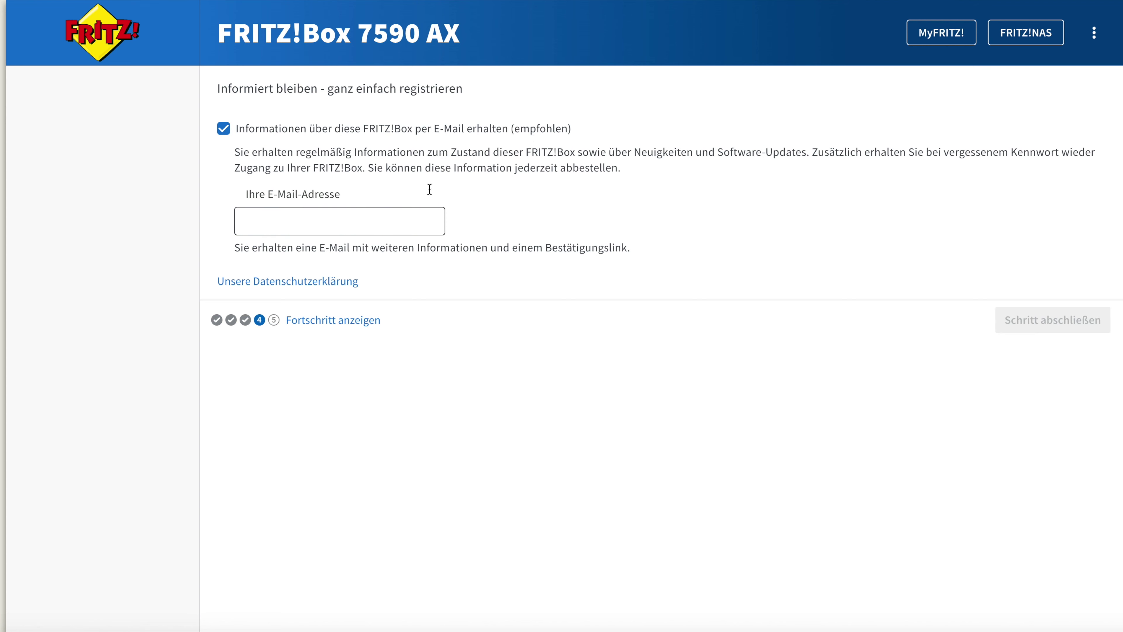
{"action": "left_click", "coordinate": [384, 221]}
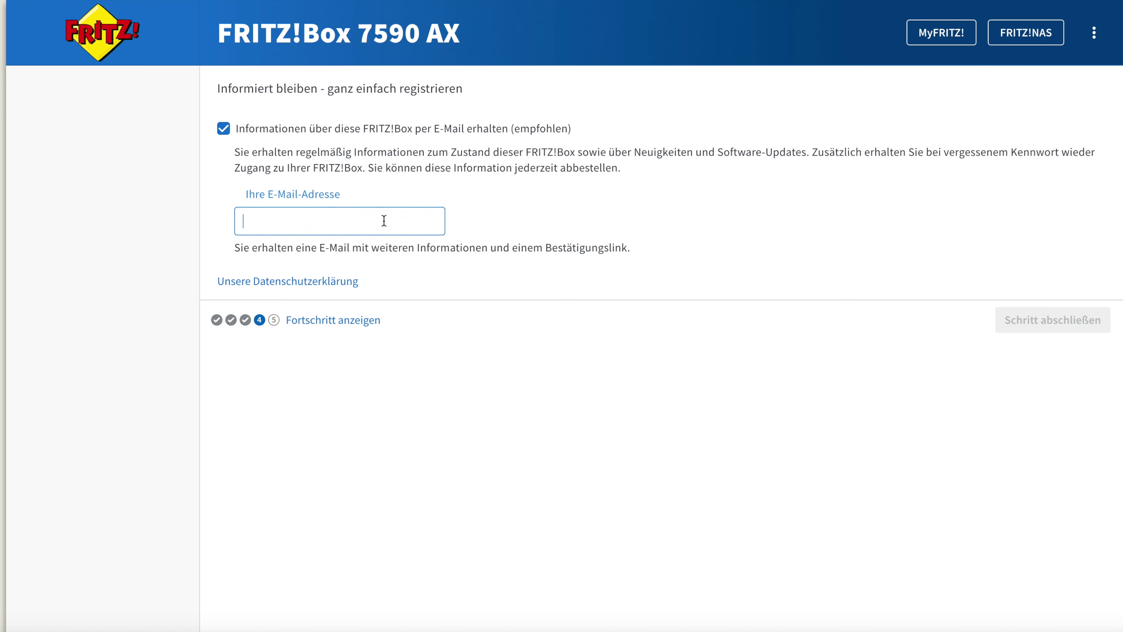
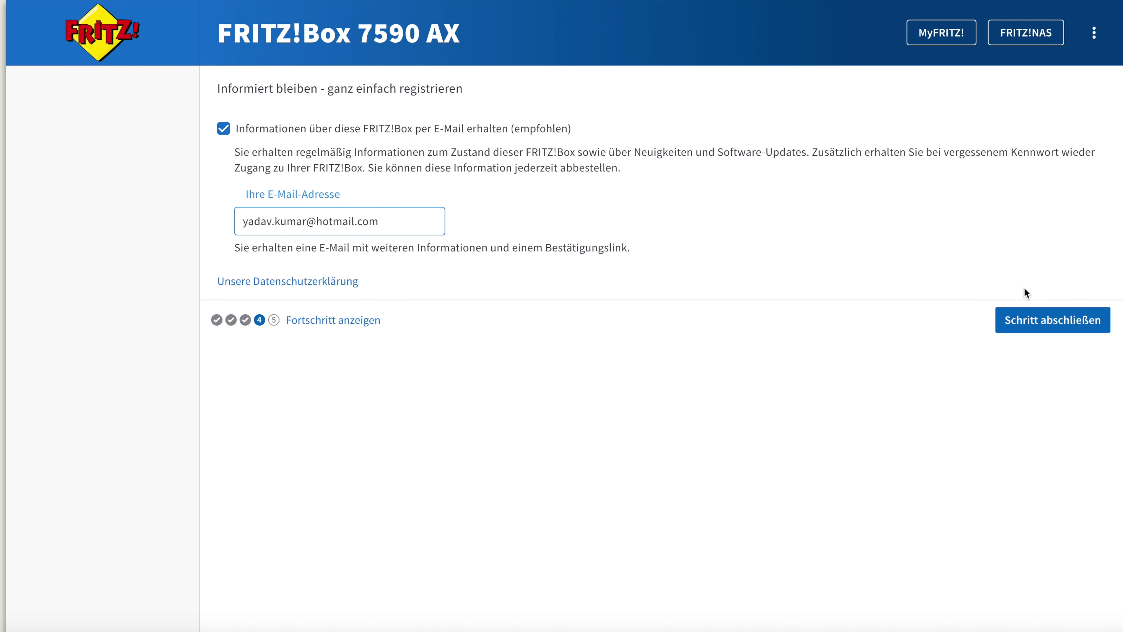
{"action": "left_click", "coordinate": [1056, 328]}
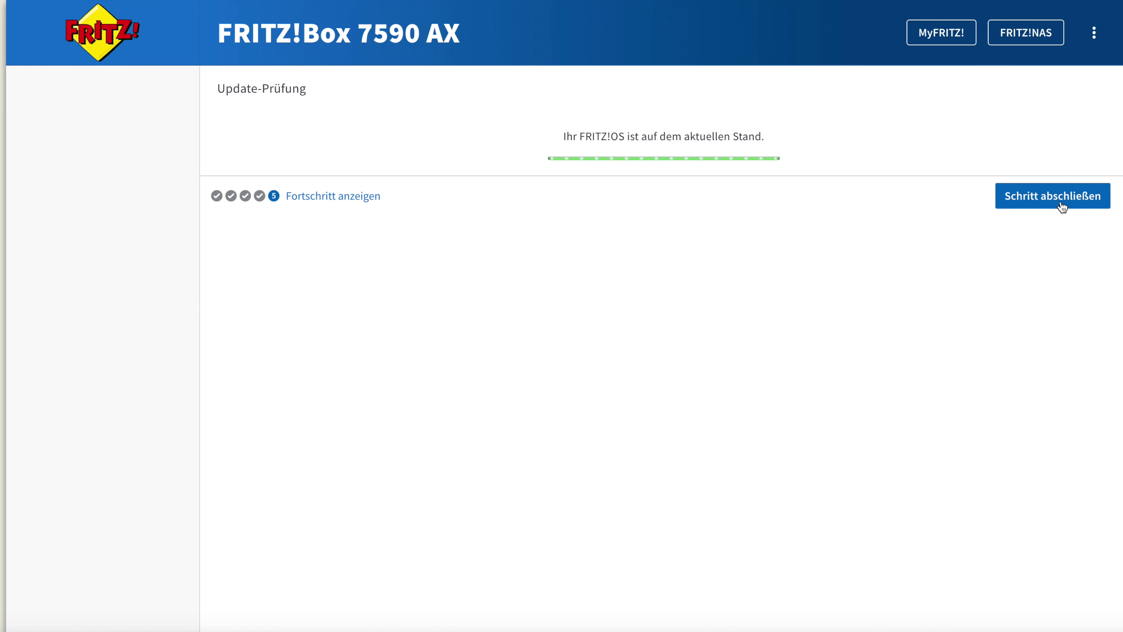
Complete the Update-Prüfung step, with FRITZ!OS already up to date.
{"action": "left_click", "coordinate": [1061, 203]}
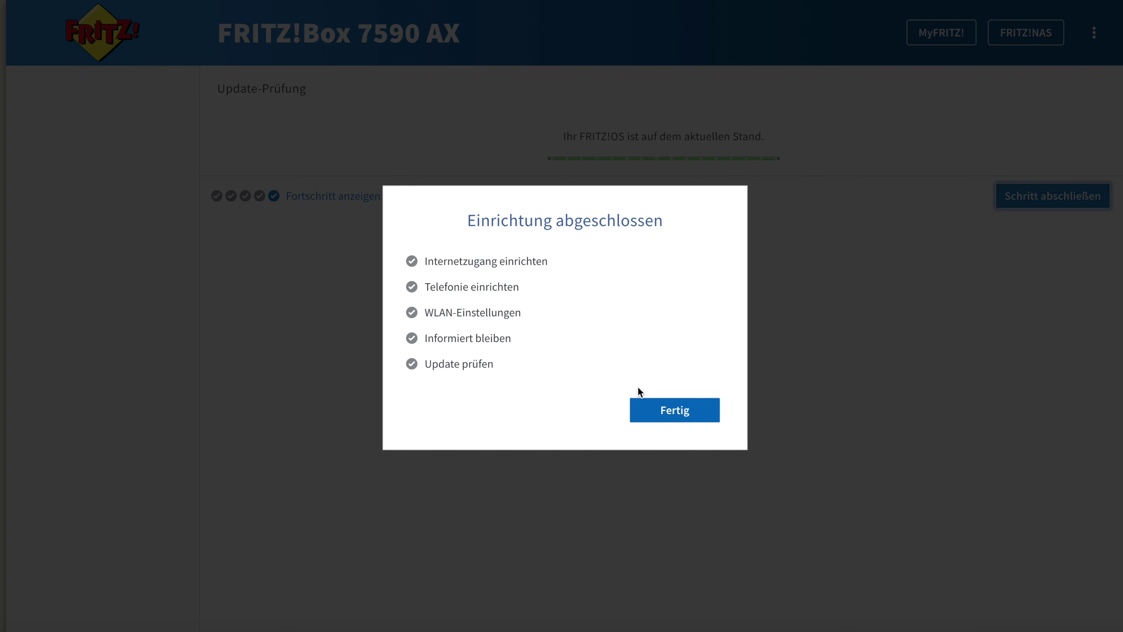
Close the setup summary with Fertig and verify the overview shows Deutsche Glasfaser connected.
{"action": "left_click", "coordinate": [672, 414]}
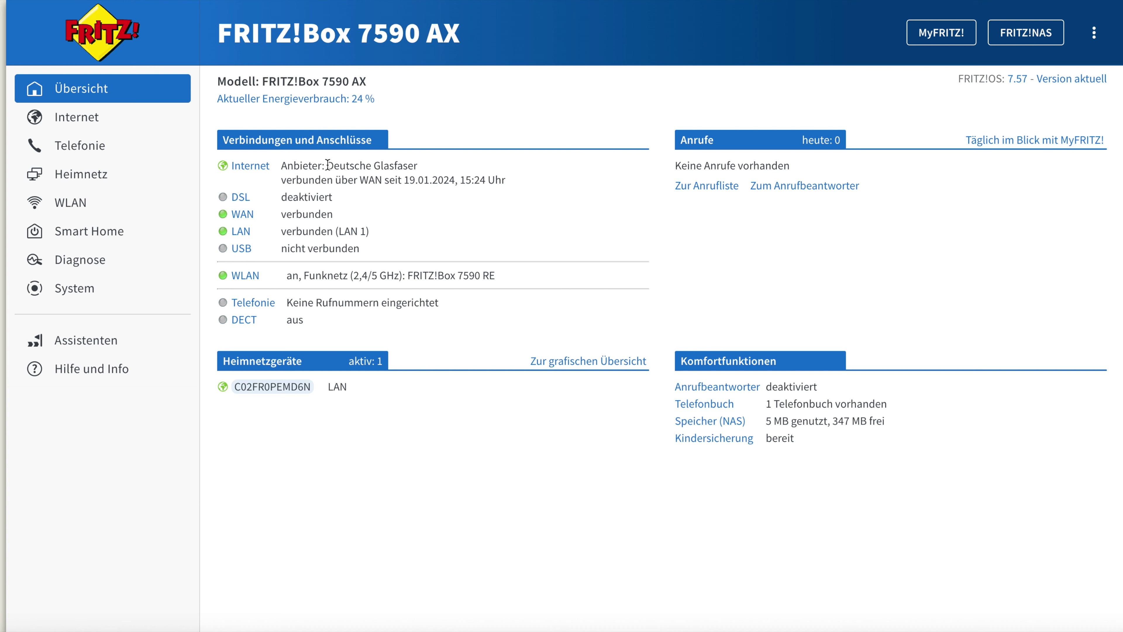
{"action": "left_click_drag", "start_coordinate": [328, 165], "coordinate": [428, 163]}
{"action": "left_click", "coordinate": [426, 181]}
Open WLAN > Funknetz and review the network name FRITZ!Box 7590 RE.
{"action": "left_click", "coordinate": [65, 204]}
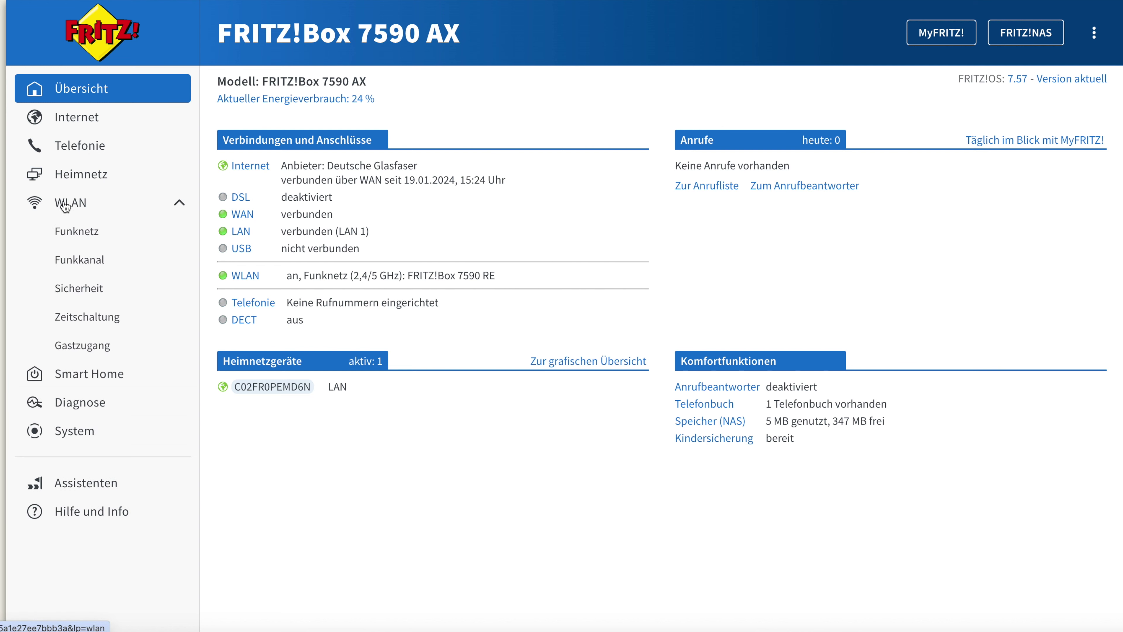
{"action": "left_click", "coordinate": [86, 239]}
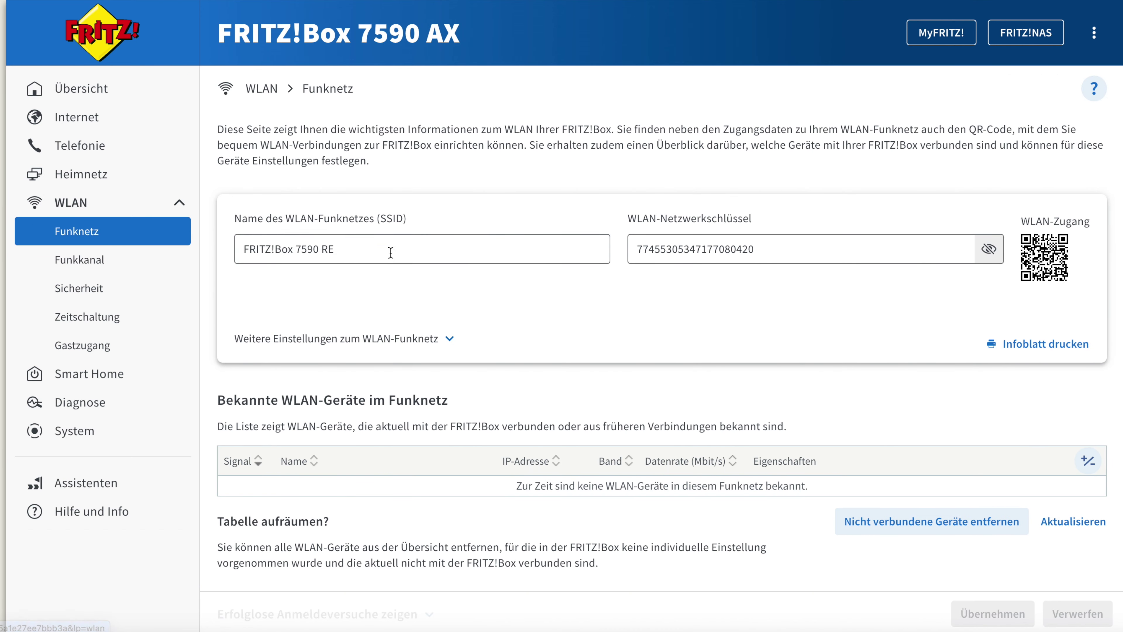
{"action": "left_click", "coordinate": [349, 244]}
{"action": "left_click_drag", "start_coordinate": [350, 244], "coordinate": [194, 250]}
{"action": "left_click", "coordinate": [501, 304]}
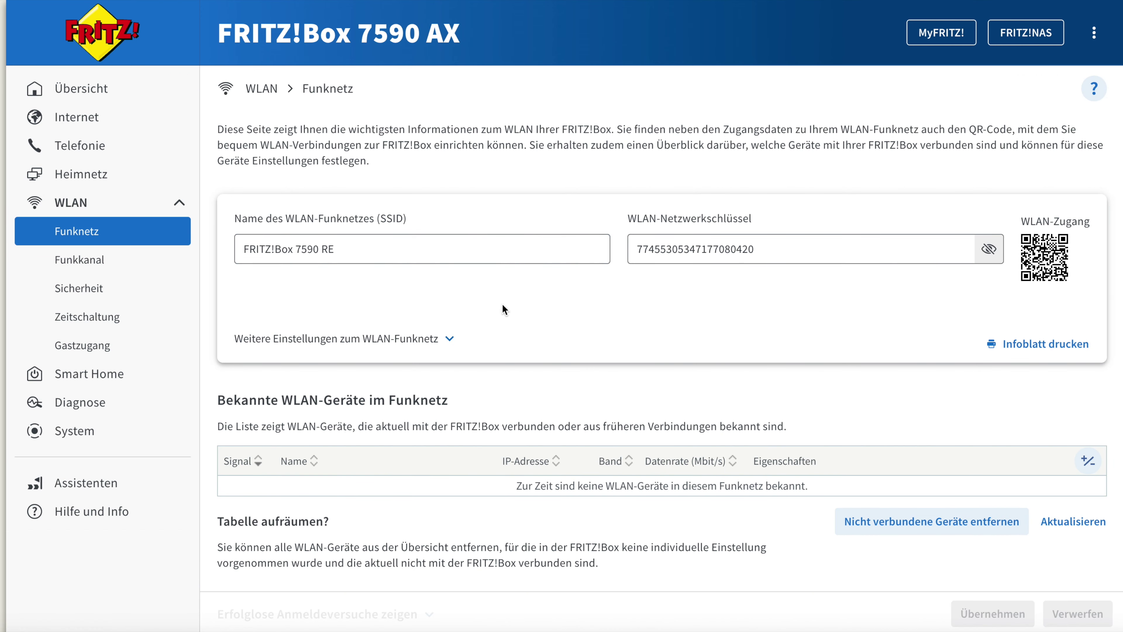
{"action": "scroll", "coordinate": [502, 304], "scroll_direction": "down", "scroll_amount": 4}
{"action": "scroll", "coordinate": [502, 304], "scroll_direction": "up", "scroll_amount": 4}
{"action": "scroll", "coordinate": [502, 304], "scroll_direction": "down", "scroll_amount": 1}
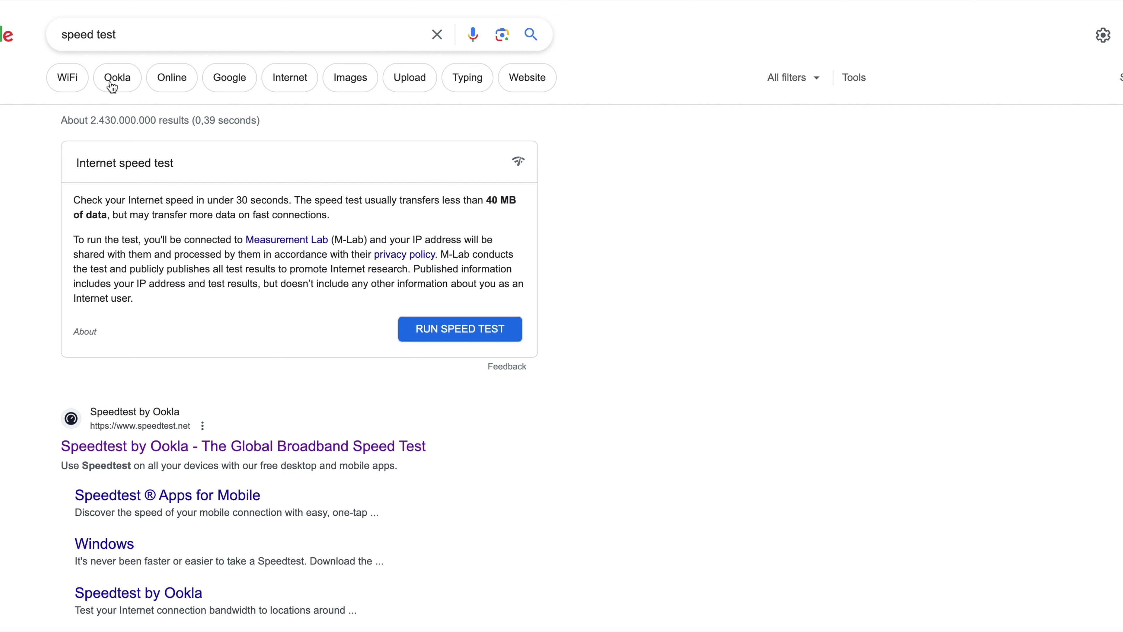
Rerun the 'speed test' Google search and open the 'Speedtest by Ookla - The Global Broadband Speed Test' result.
{"action": "left_click", "coordinate": [139, 35]}
{"action": "key", "text": "Return"}
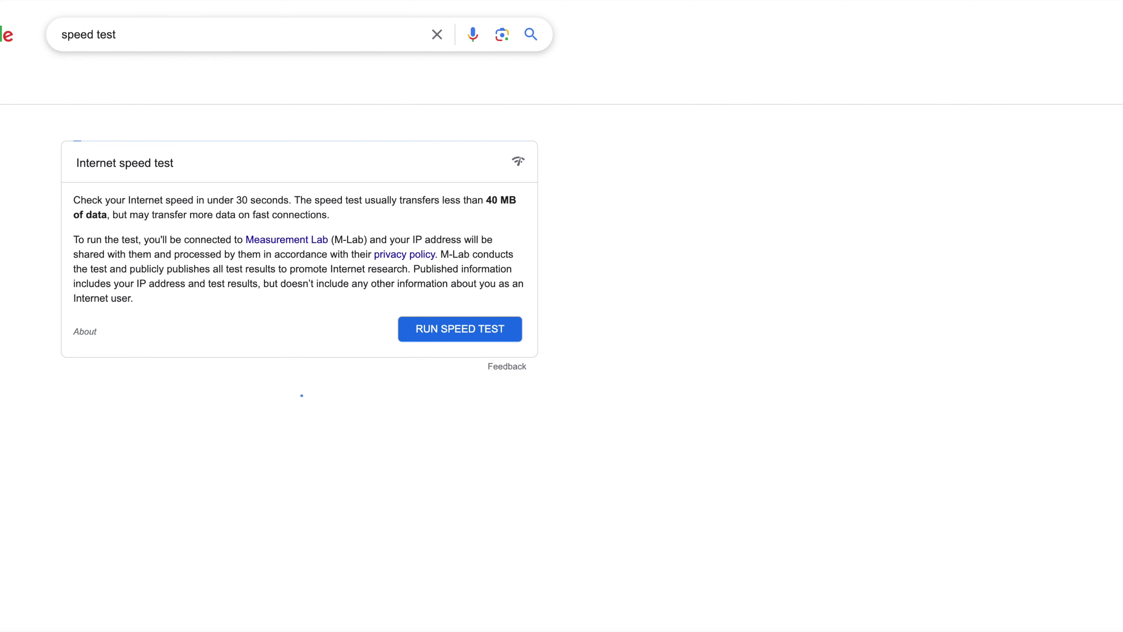
{"action": "scroll", "coordinate": [191, 351], "scroll_direction": "down", "scroll_amount": 3}
{"action": "scroll", "coordinate": [191, 350], "scroll_direction": "down", "scroll_amount": 1}
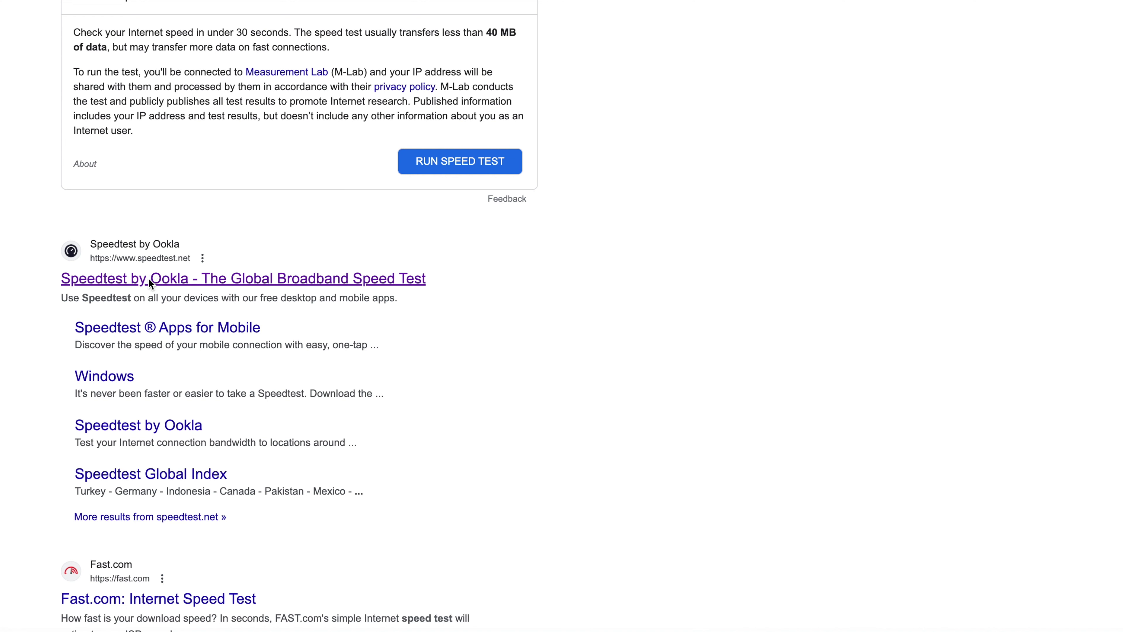
{"action": "left_click", "coordinate": [151, 278]}
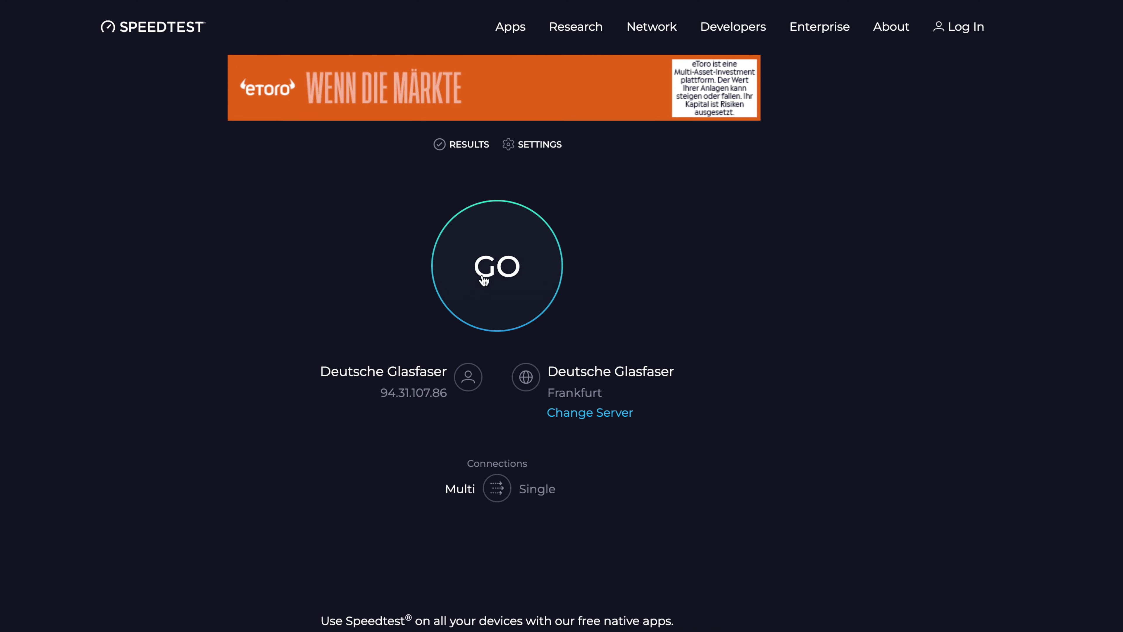
Run the speed test via Deutsche Glasfaser Frankfurt: 912.77 Mbps down, 501.21 Mbps up, 4 ms ping.
{"action": "left_click", "coordinate": [503, 277]}
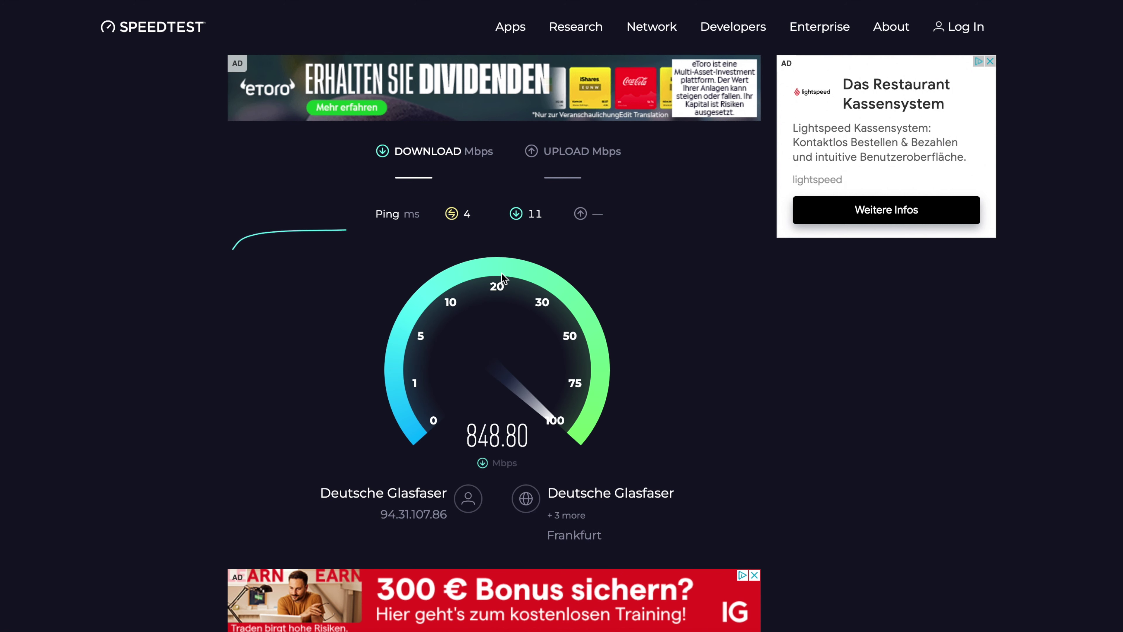
{"action": "scroll", "coordinate": [501, 273], "scroll_direction": "down", "scroll_amount": 2}
{"action": "scroll", "coordinate": [501, 273], "scroll_direction": "up", "scroll_amount": 2}
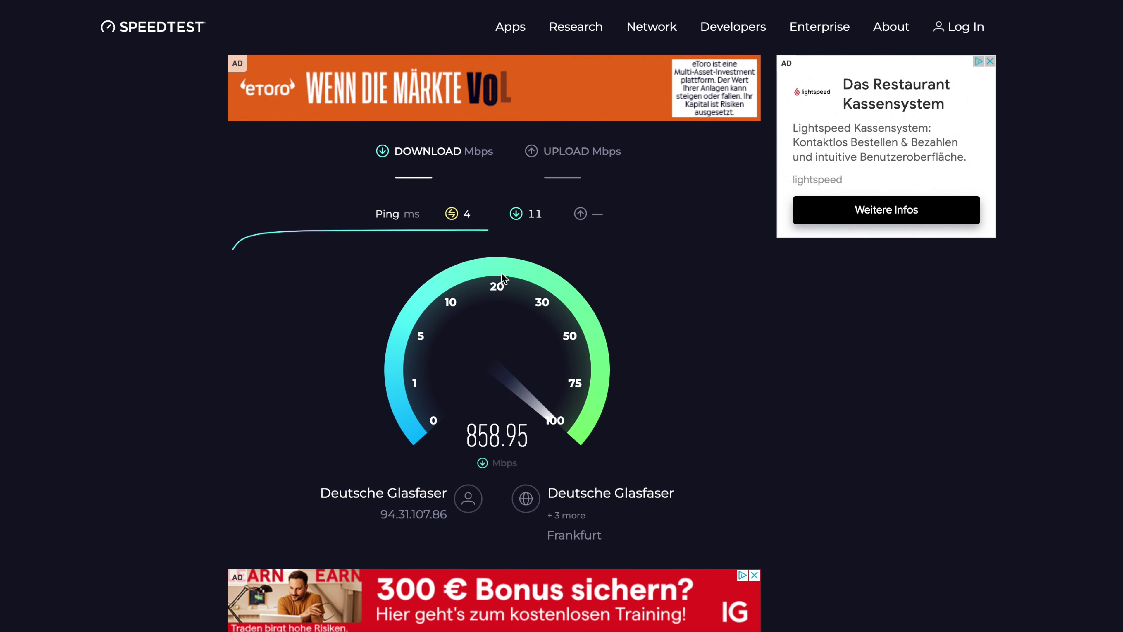
{"action": "scroll", "coordinate": [501, 273], "scroll_direction": "down", "scroll_amount": 2}
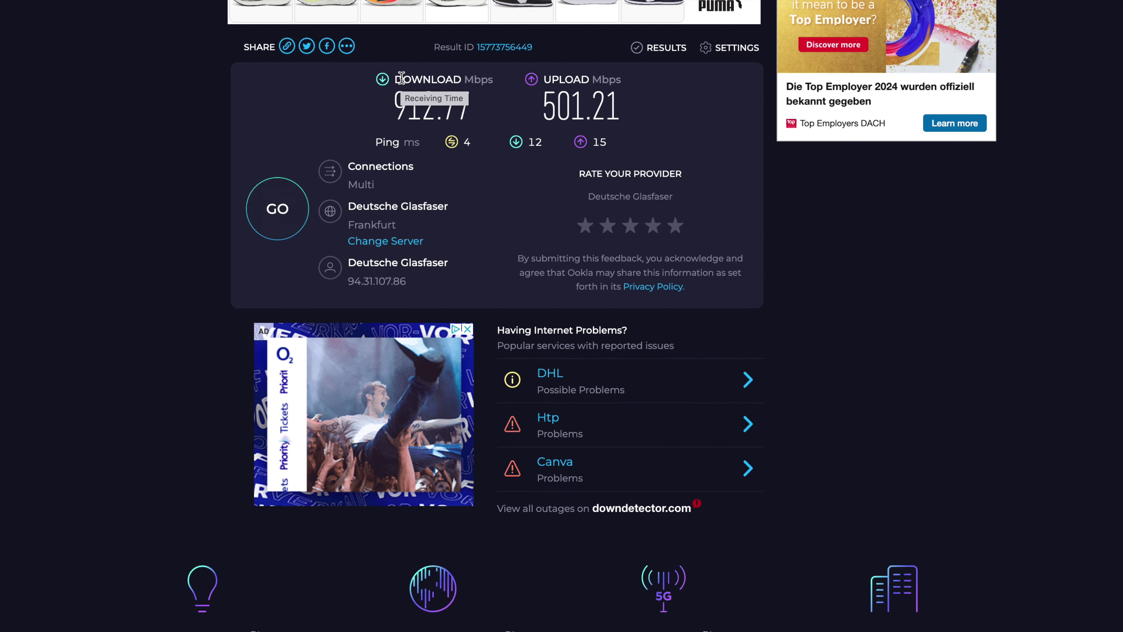
{"action": "left_click_drag", "start_coordinate": [543, 109], "coordinate": [624, 111]}
{"action": "double_click", "coordinate": [559, 76]}
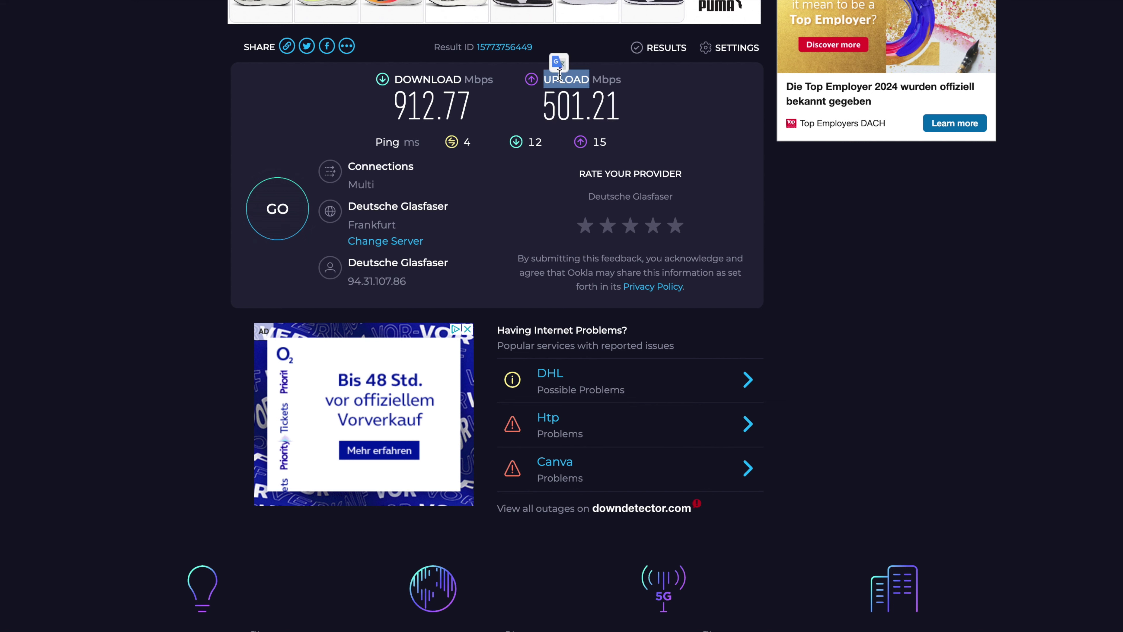
{"action": "double_click", "coordinate": [412, 84]}
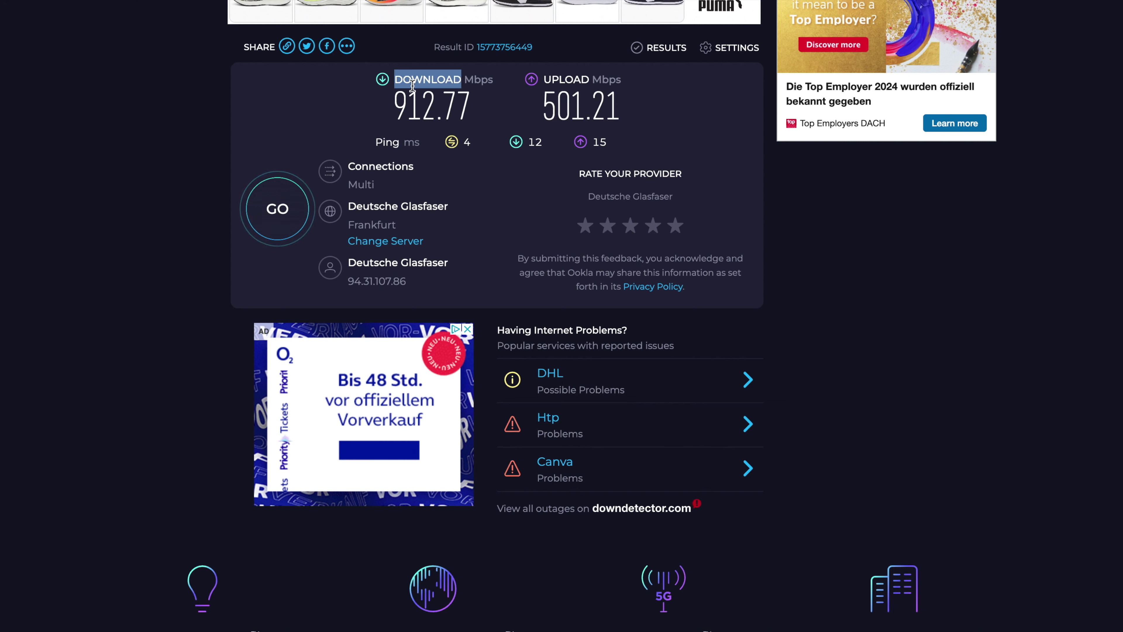
{"action": "left_click", "coordinate": [391, 110]}
{"action": "left_click_drag", "start_coordinate": [399, 103], "coordinate": [492, 109]}
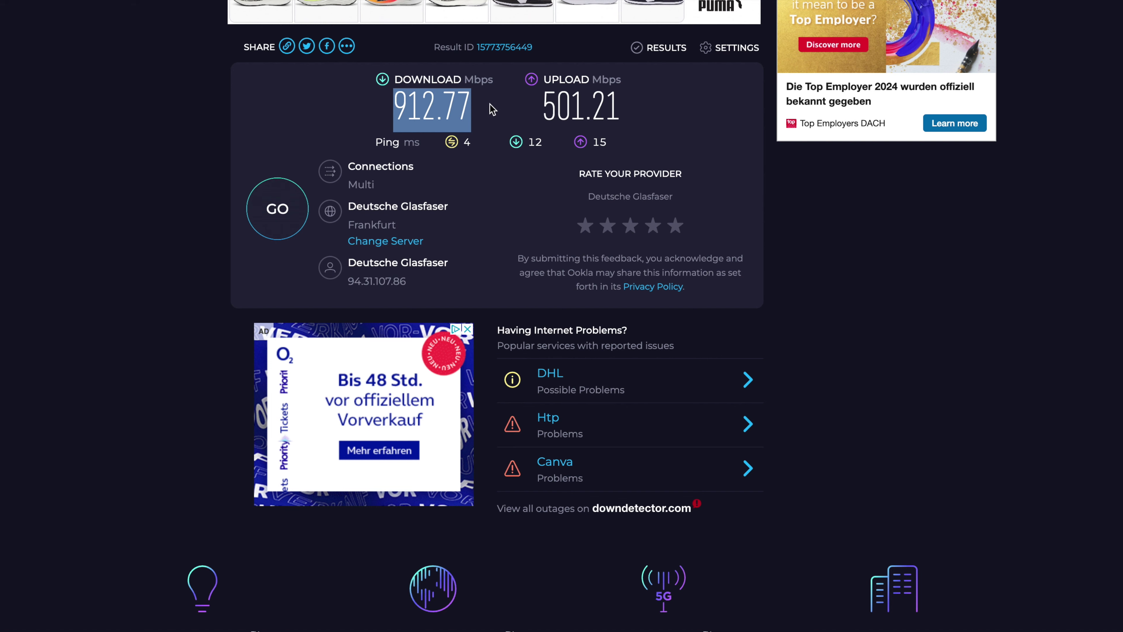
{"action": "left_click", "coordinate": [710, 139]}
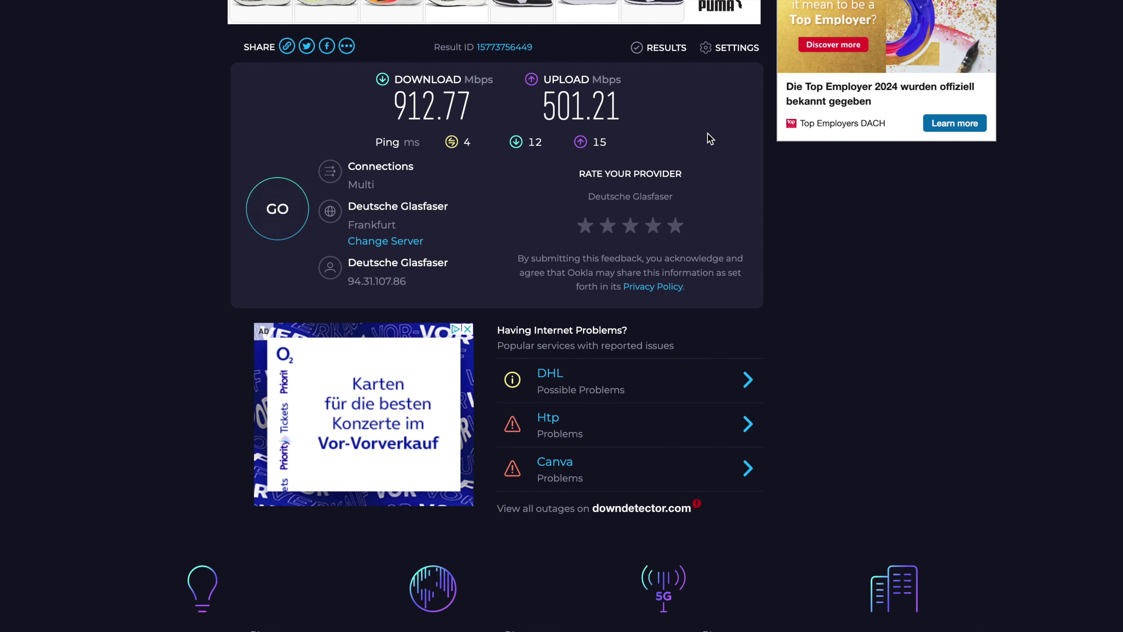